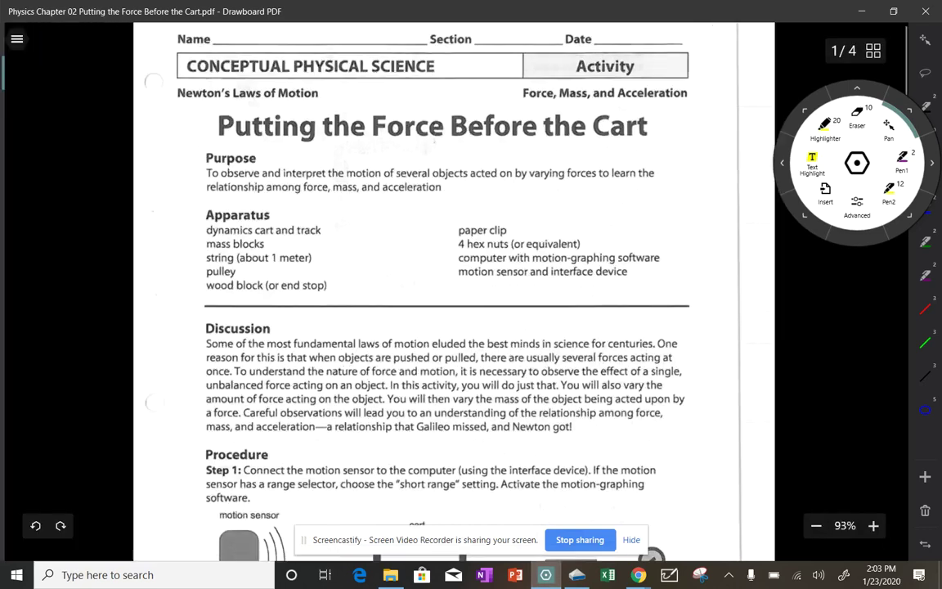
pyautogui.scroll(1, 442, 286)
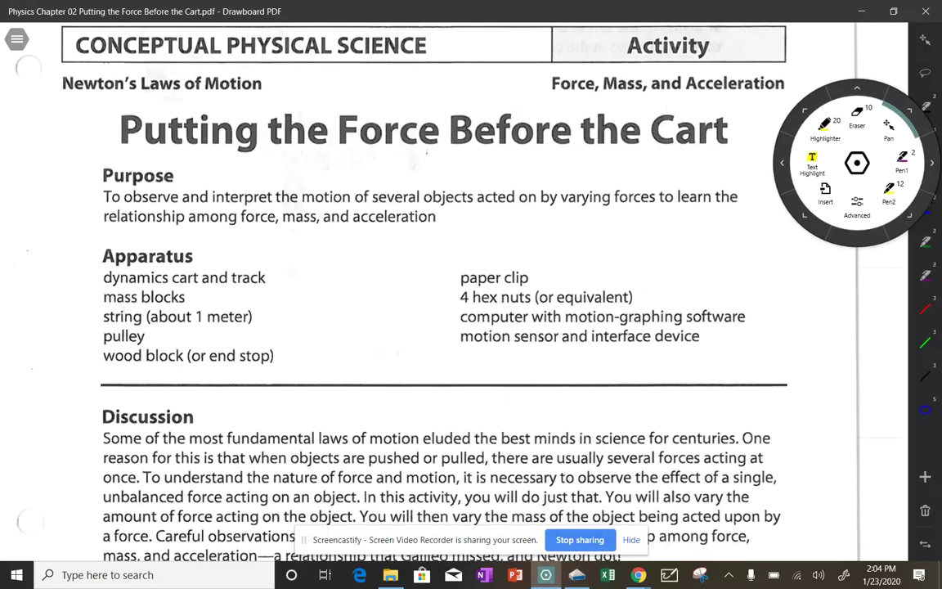
# - Dismiss the radial tool palette and move the floating hub off the worksheet
pyautogui.click(857, 163)
pyautogui.click(857, 162)
pyautogui.click(857, 163)
pyautogui.moveTo(857, 163); pyautogui.dragTo(890, 542)
pyautogui.scroll(-1, 442, 286)
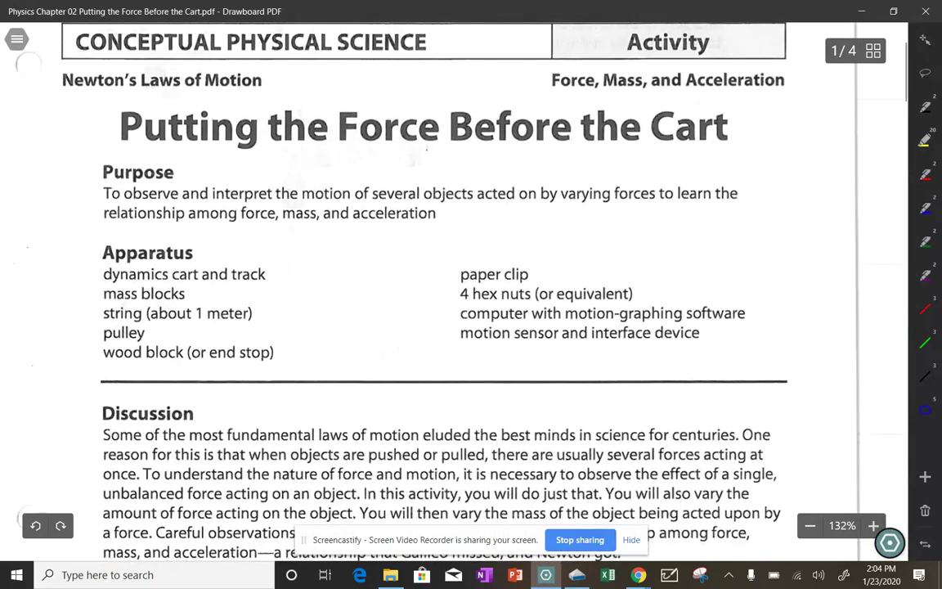
# - Handwrite 'Newton's 2nd Law' in red above Purpose and bracket both Apparatus lists
pyautogui.click(924, 175)
pyautogui.moveTo(256, 179)
pyautogui.mouseDown()
pyautogui.moveTo(281, 155)
pyautogui.moveTo(314, 164)
pyautogui.moveTo(348, 145)
pyautogui.moveTo(391, 177)
pyautogui.moveTo(399, 163)
pyautogui.mouseUp()
pyautogui.moveTo(414, 165)
pyautogui.mouseDown()
pyautogui.moveTo(407, 176)
pyautogui.moveTo(555, 162)
pyautogui.mouseUp()
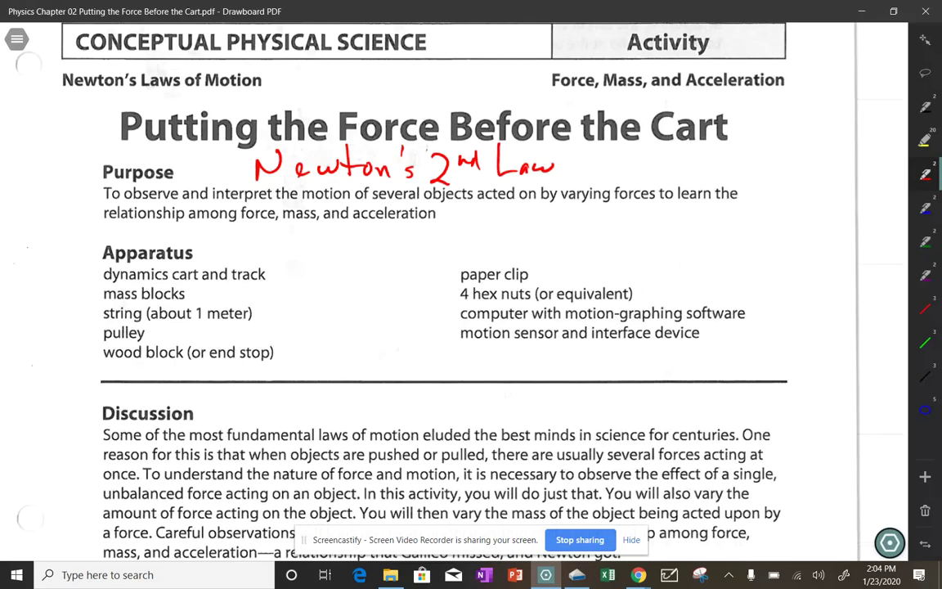
pyautogui.moveTo(90, 250)
pyautogui.mouseDown()
pyautogui.moveTo(76, 264)
pyautogui.moveTo(90, 382)
pyautogui.mouseUp()
pyautogui.moveTo(453, 254); pyautogui.dragTo(437, 364)
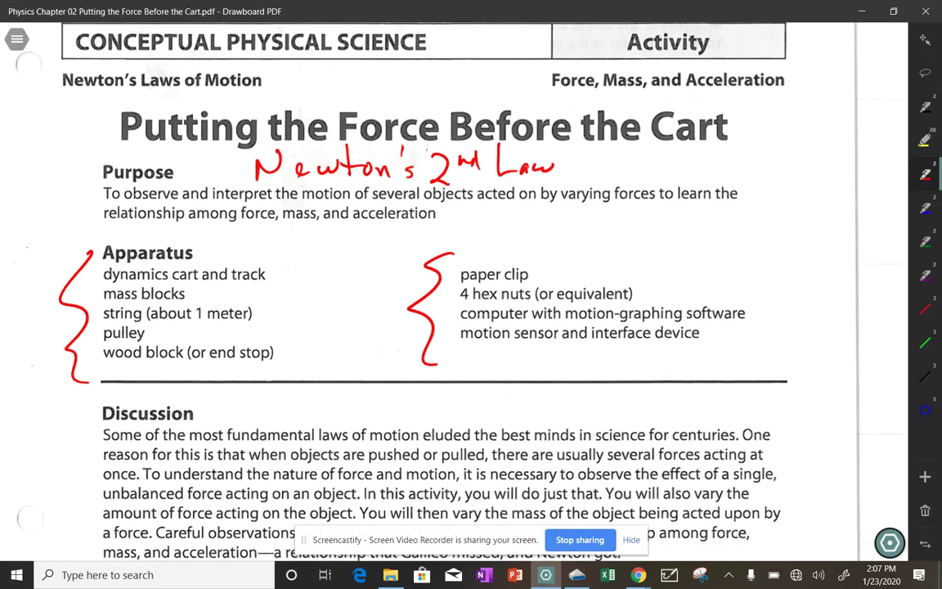
# - Scroll down to the Procedure section showing Steps 1–2 and the Figure 1 diagram
pyautogui.scroll(-4, 441, 286)
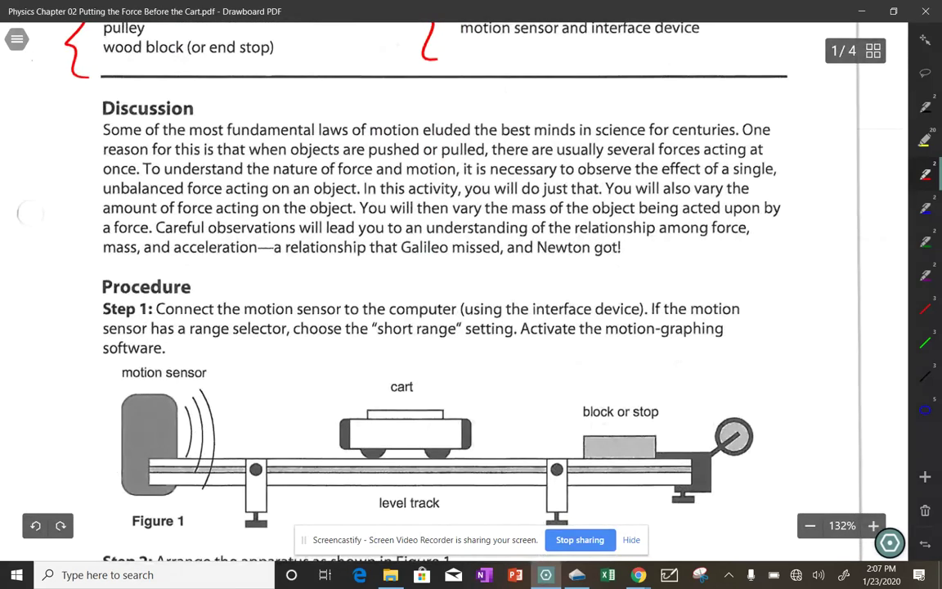
pyautogui.scroll(-2, 442, 287)
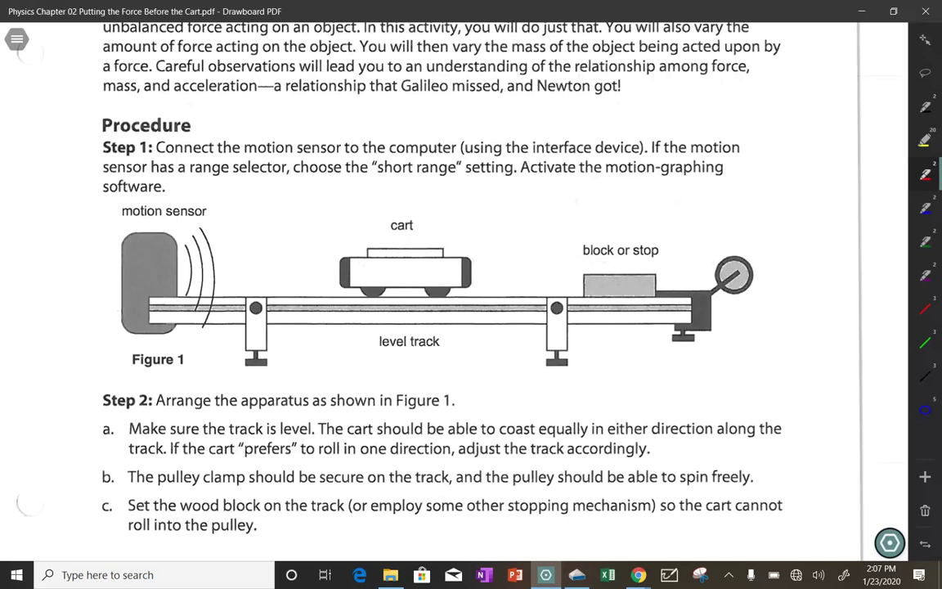
# - Switch to the PASCO Capstone window with Activity_03_Sonic_Ranger.cap from the taskbar
pyautogui.click(576, 575)
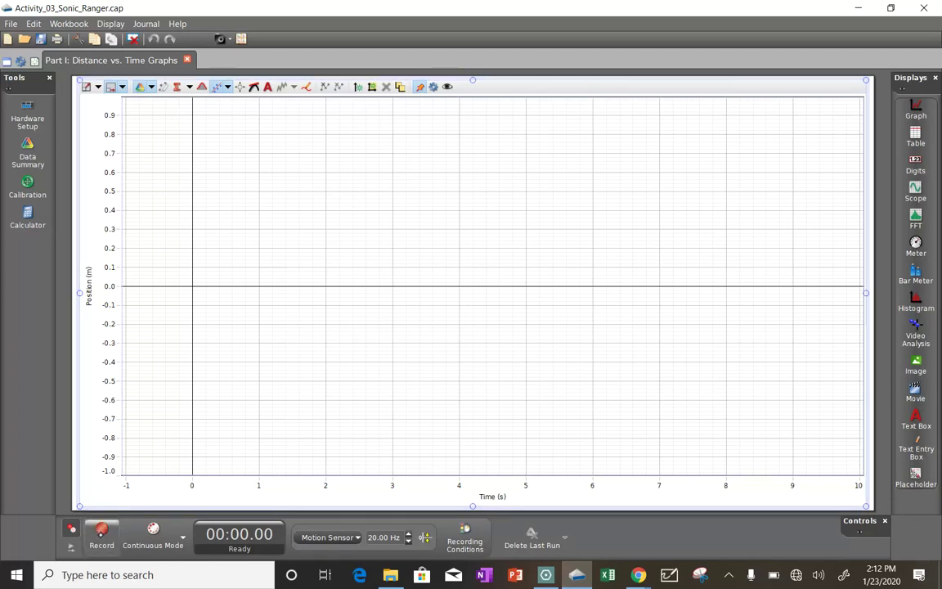
# - Start a motion-sensor recording and capture about 20 seconds of position data
pyautogui.click(102, 530)
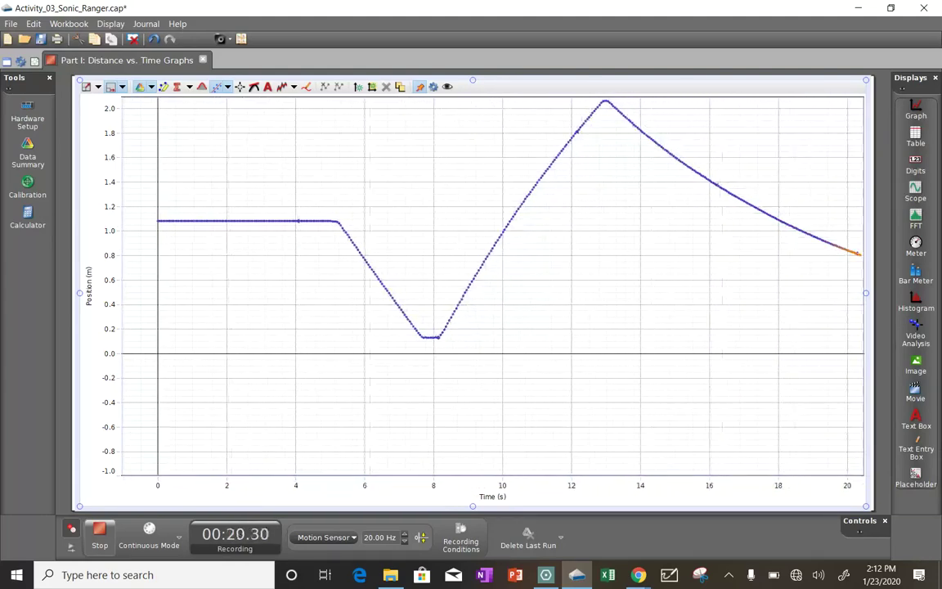
# - Stop the motion-sensor run at 21.05 s, ending near 0.74 m
pyautogui.click(99, 533)
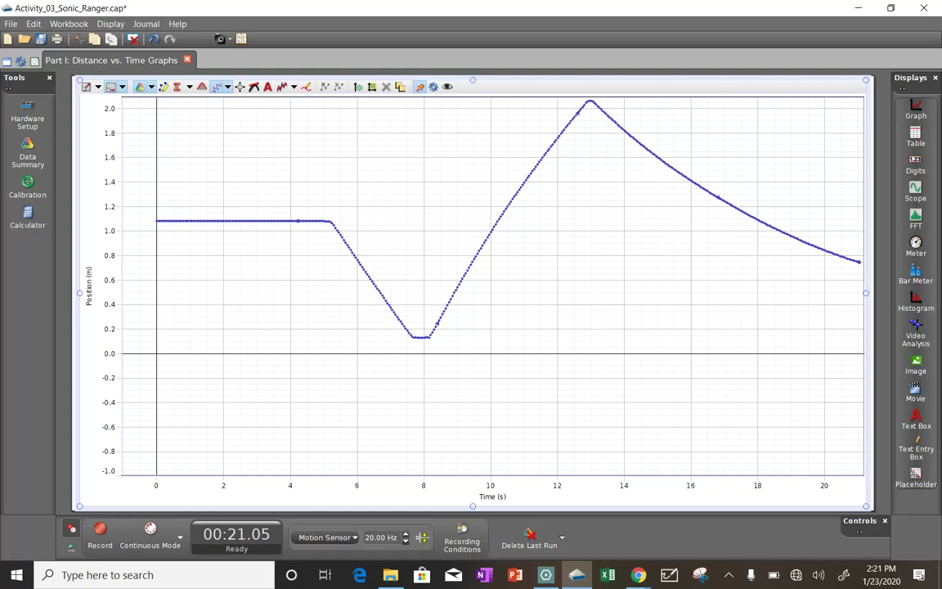
# - Delete the last run and record a new 10.5-second run rising from 0.21 m to 1.97 m
pyautogui.click(530, 534)
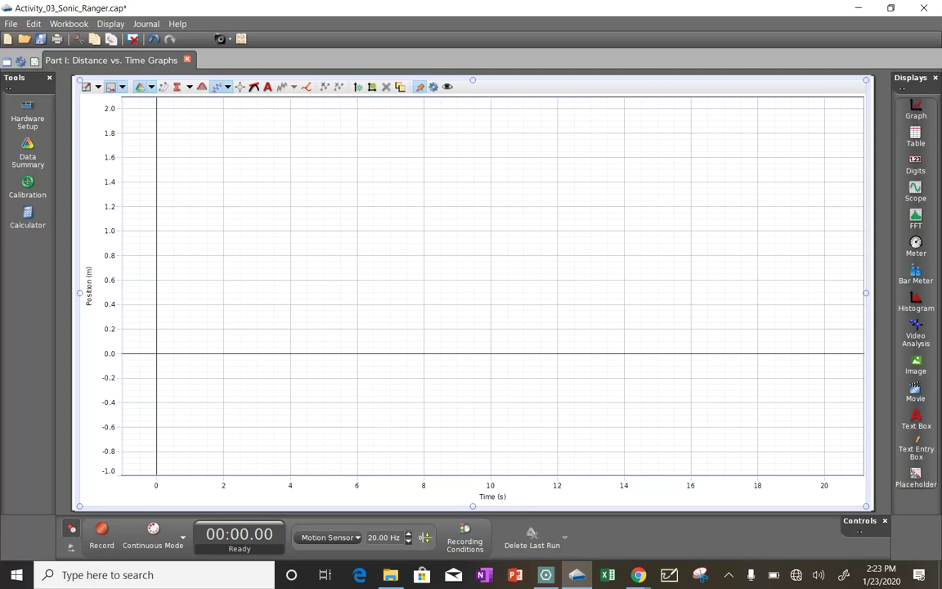
pyautogui.click(101, 528)
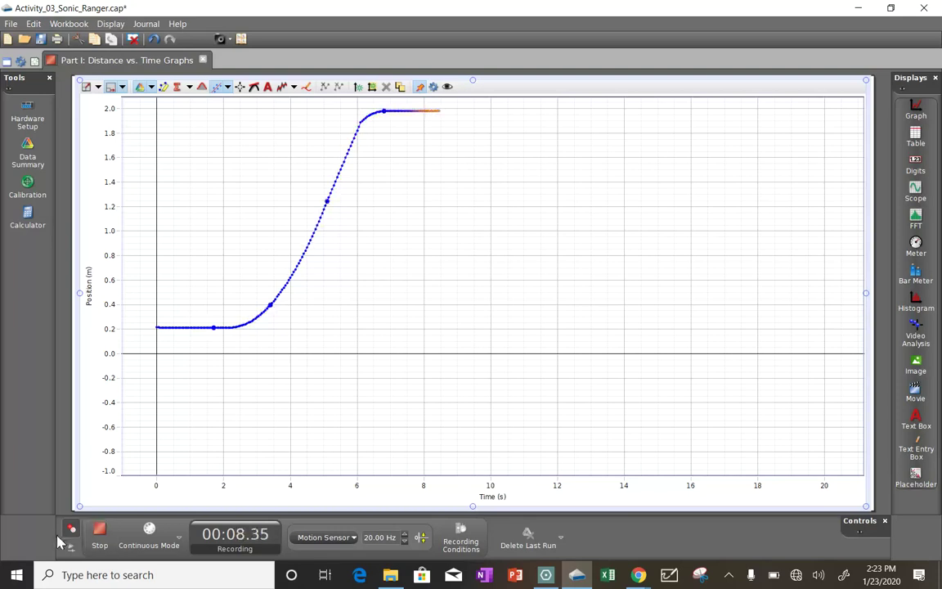
pyautogui.click(99, 532)
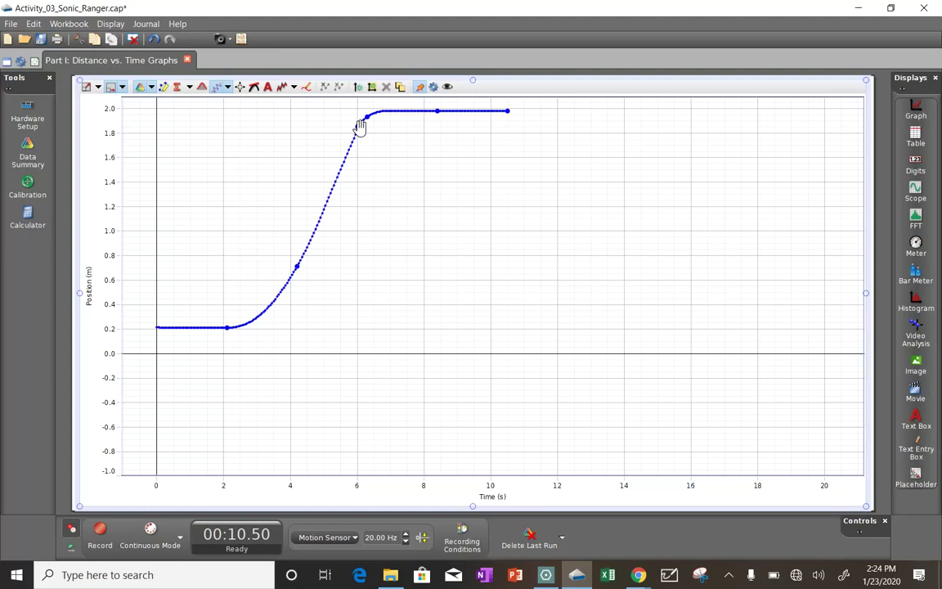
# - Record a second run starting near 0.35 m, then an extra 7.5-second run
pyautogui.click(99, 533)
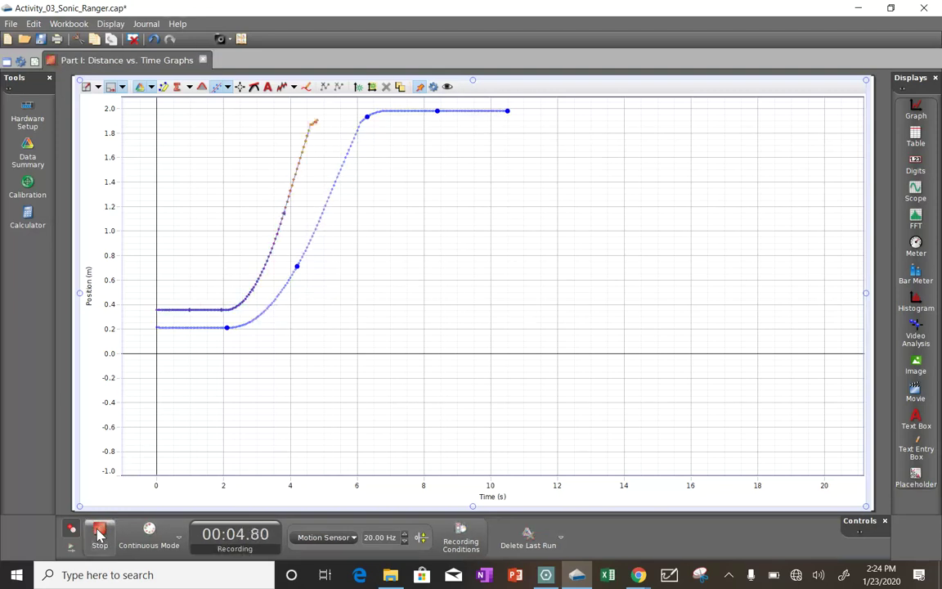
pyautogui.click(99, 533)
pyautogui.click(99, 534)
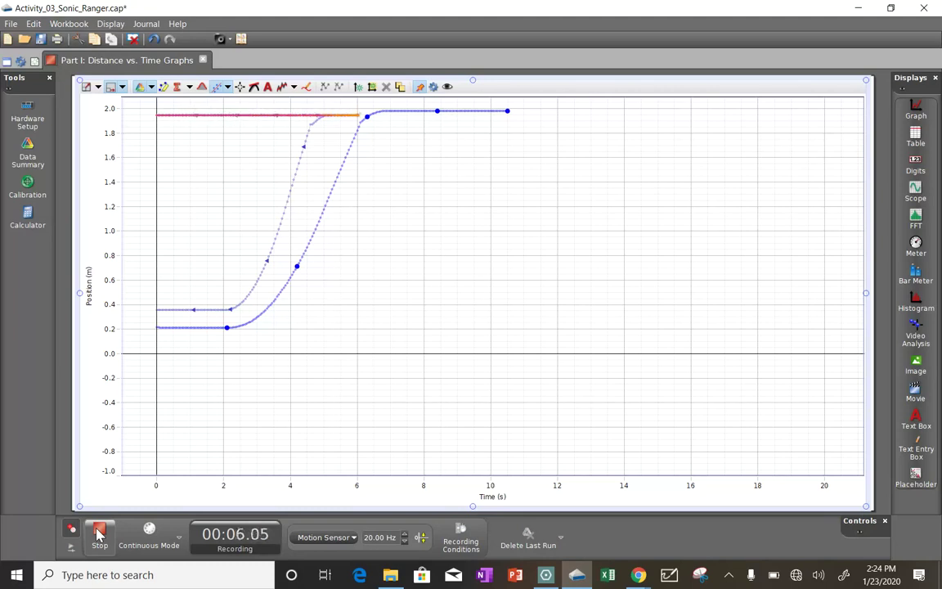
pyautogui.click(98, 533)
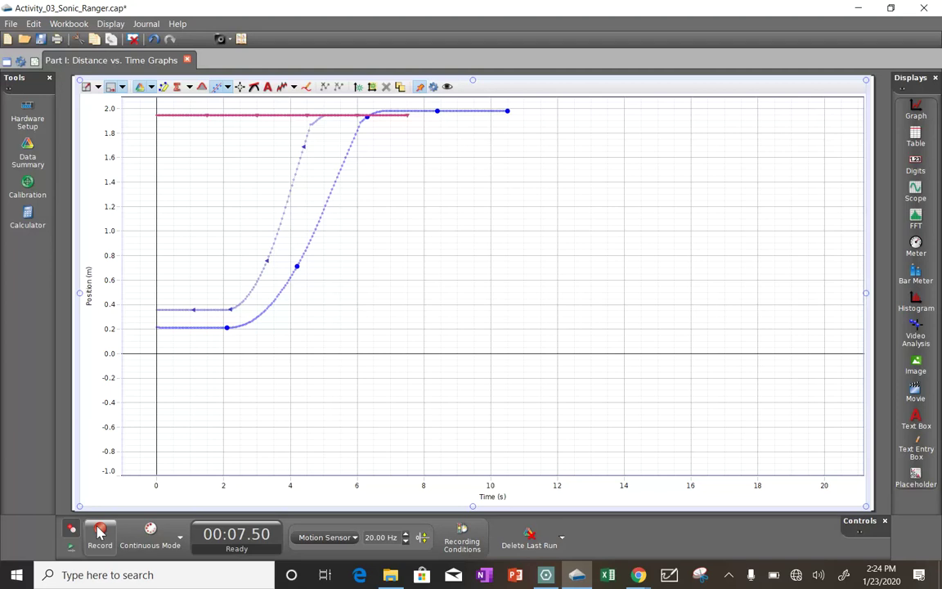
pyautogui.click(527, 546)
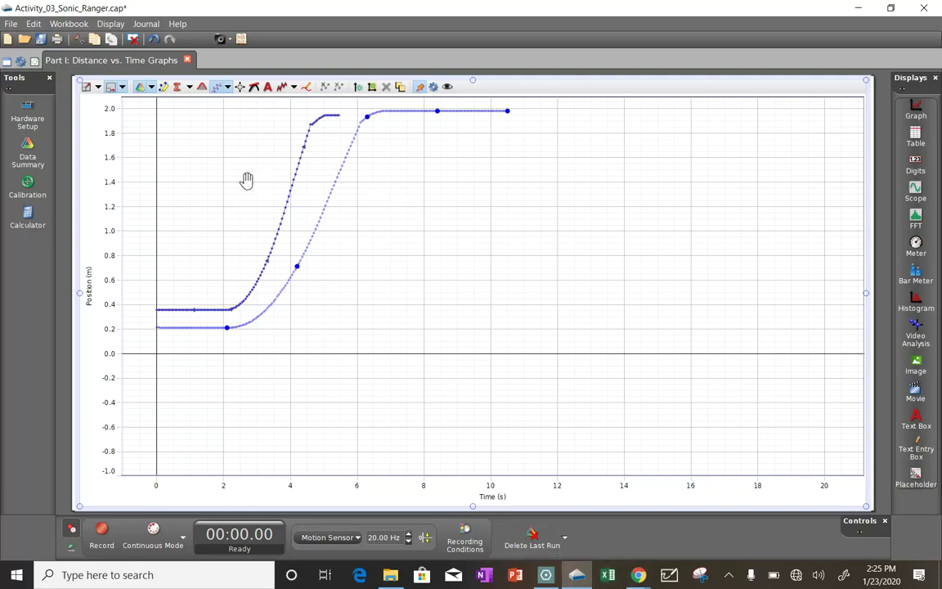
# - Rescale the graph axes to show all data from both position runs
pyautogui.click(88, 90)
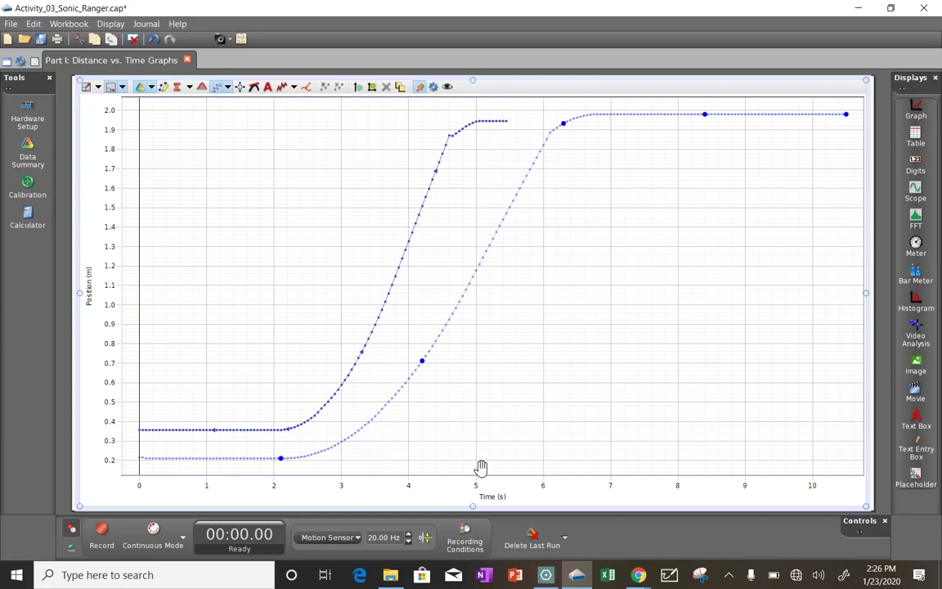
# - Pan the plot and stretch the time axis to about 2.1–6.2 s
pyautogui.moveTo(482, 471); pyautogui.dragTo(343, 483)
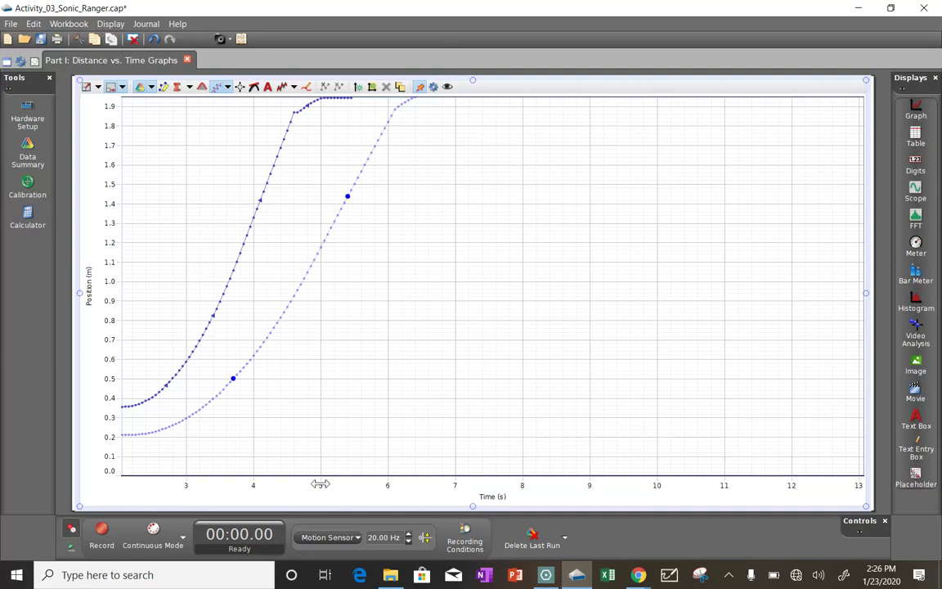
pyautogui.moveTo(320, 484); pyautogui.dragTo(573, 485)
pyautogui.moveTo(614, 483); pyautogui.dragTo(656, 481)
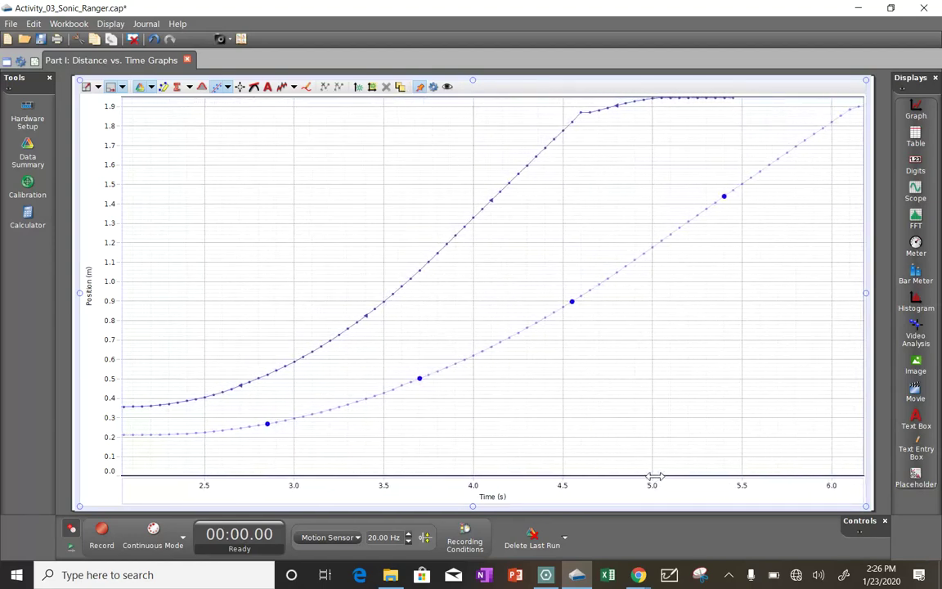
# - Capture a journal snapshot of the stretched two-run position graph with the camera button
pyautogui.click(232, 40)
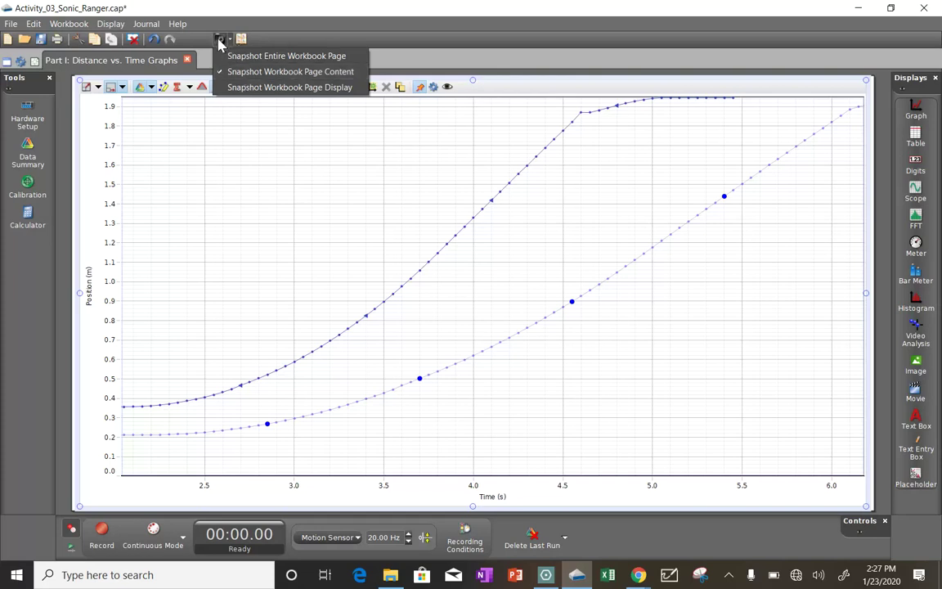
pyautogui.click(220, 42)
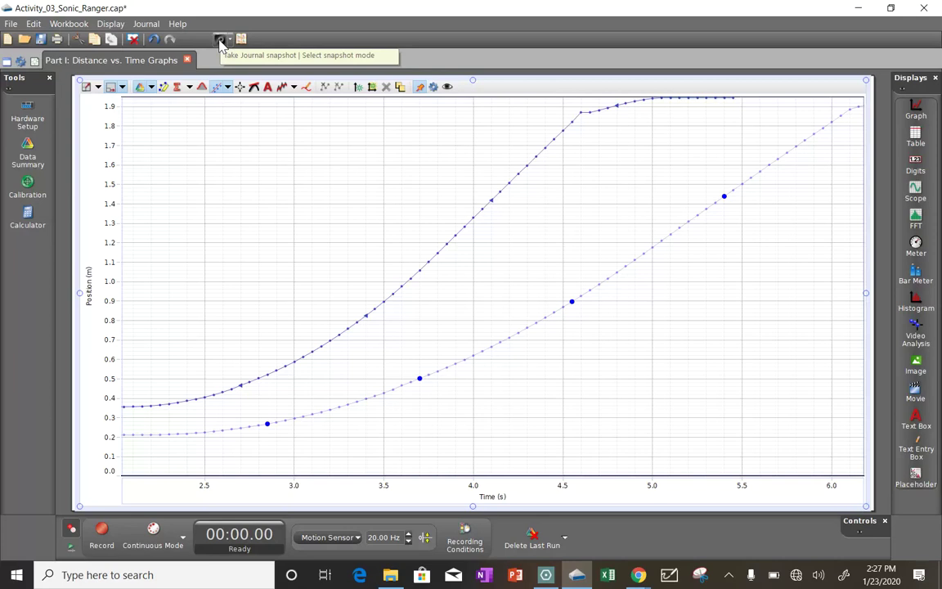
pyautogui.click(221, 43)
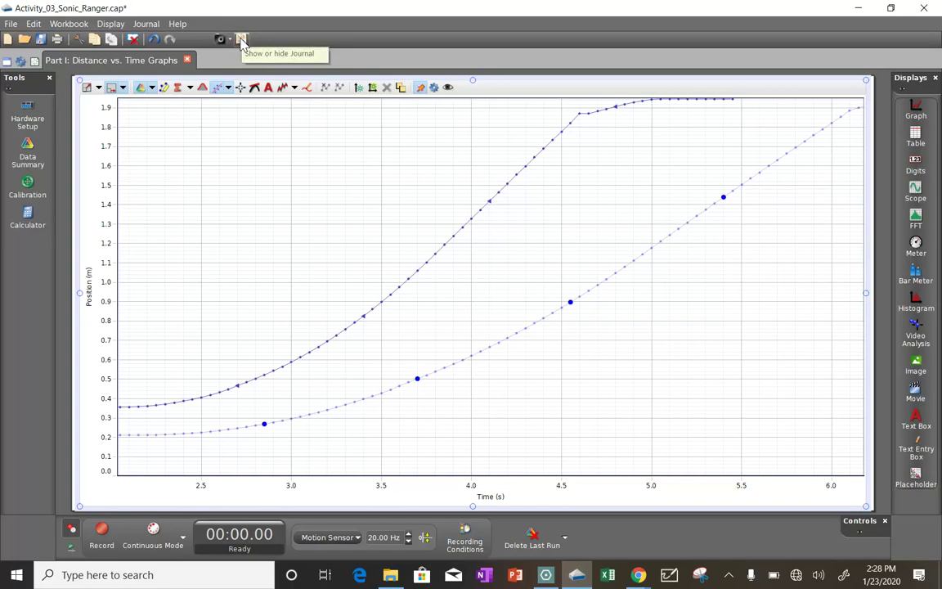
# - Show the Journal panel with the 'Part I: Distance vs. Time Graphs' snapshot
pyautogui.click(242, 40)
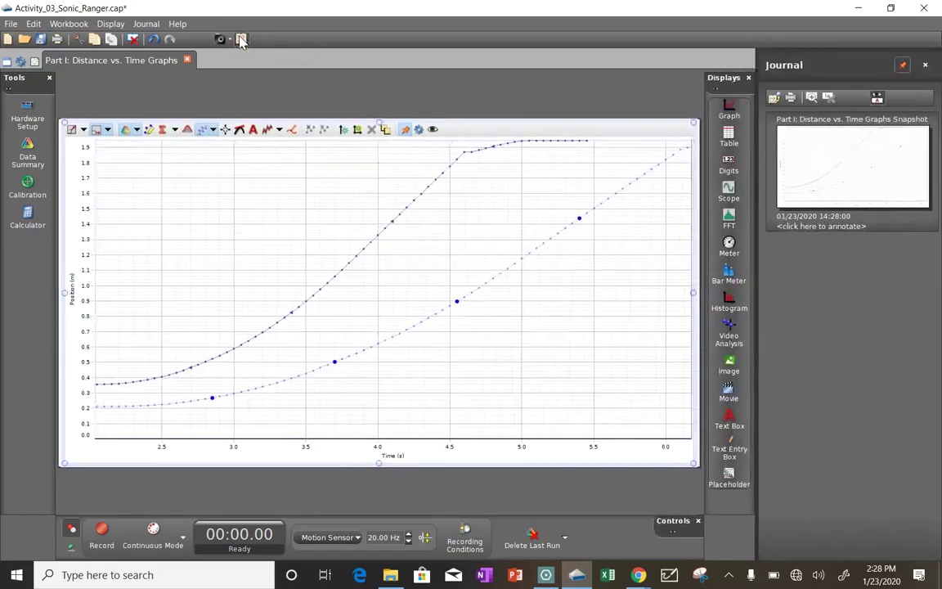
pyautogui.click(242, 40)
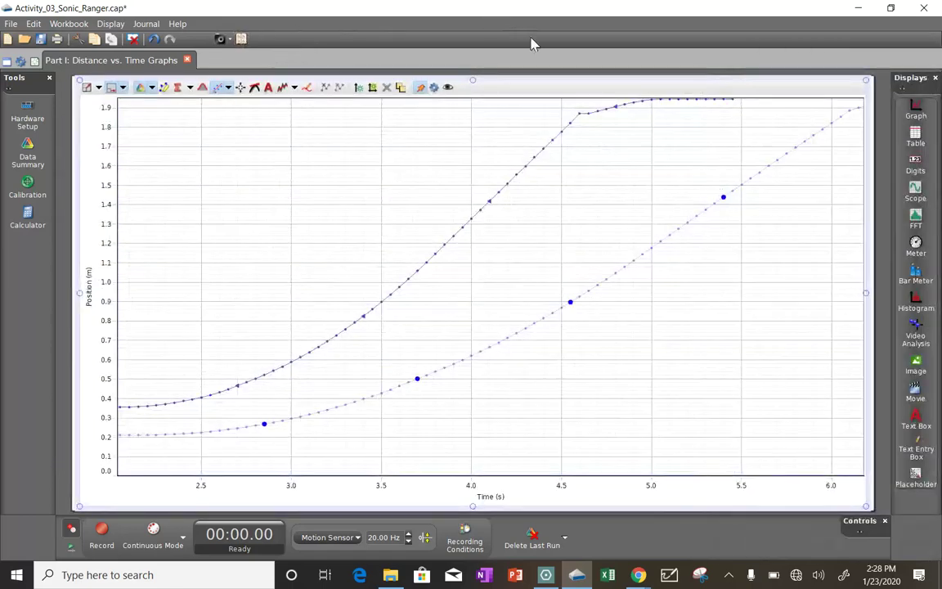
pyautogui.click(242, 40)
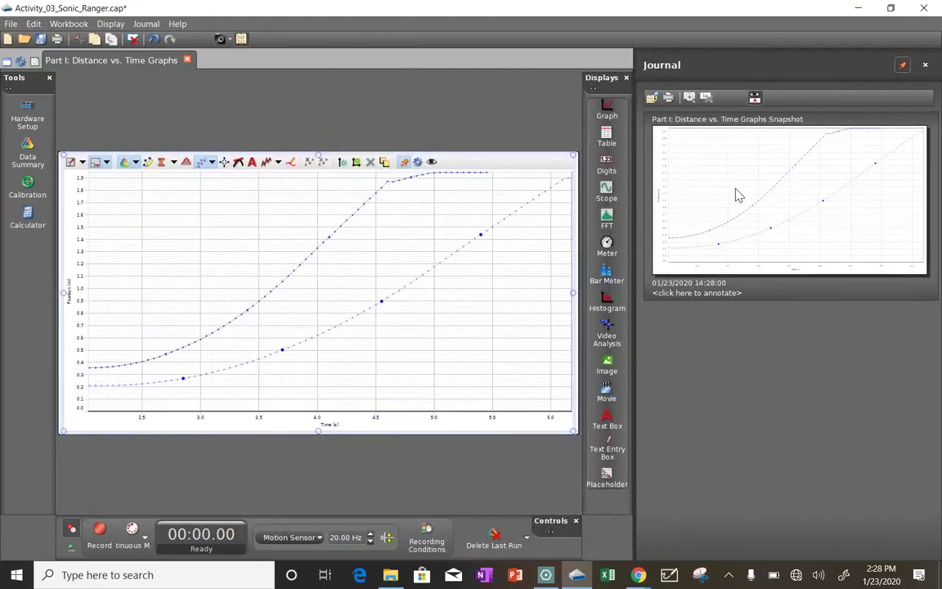
# - Caption the journal snapshot 'Four Washers vs Eight Washers'
pyautogui.click(712, 301)
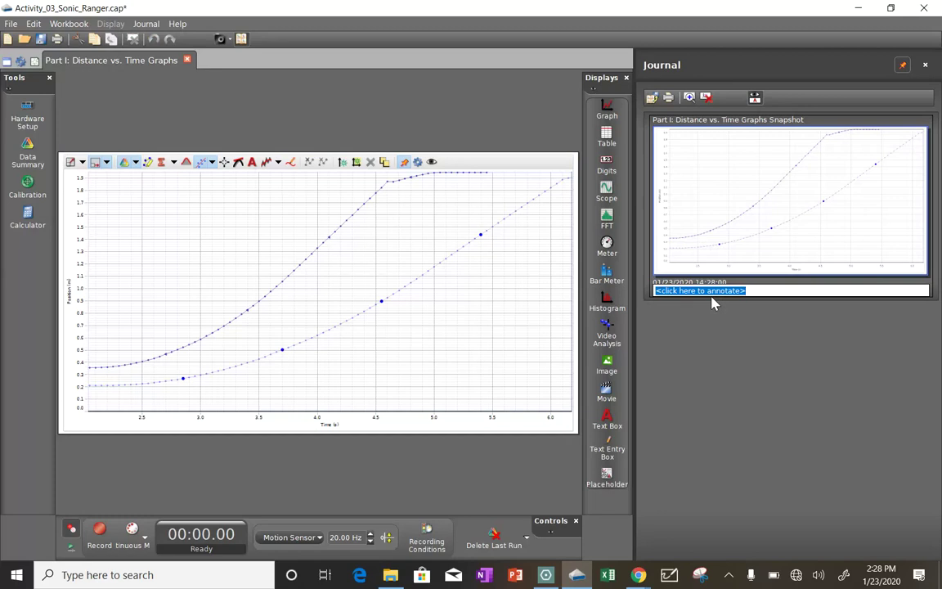
pyautogui.write('Four')
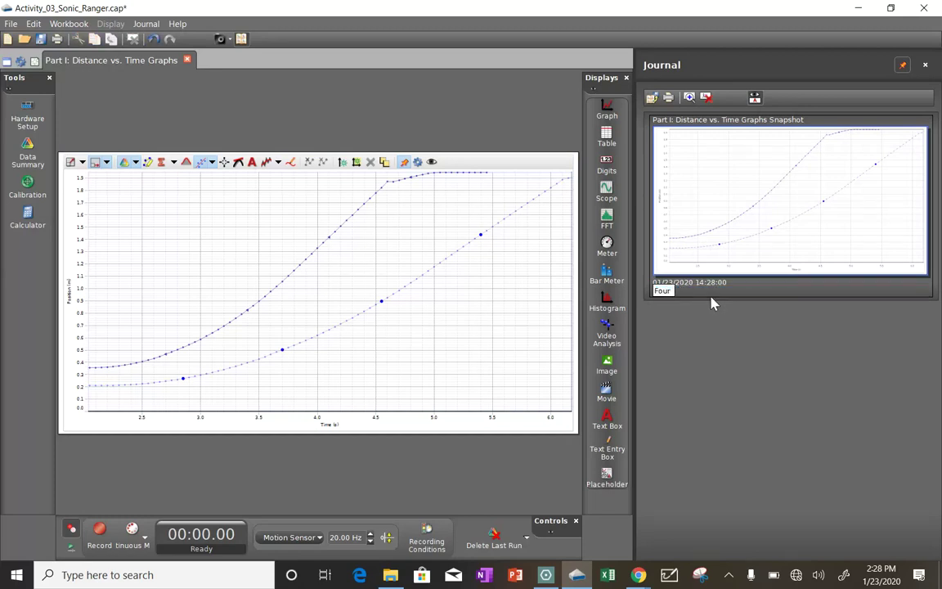
pyautogui.write(' Washers vs Eight Washers')
pyautogui.press('Return')
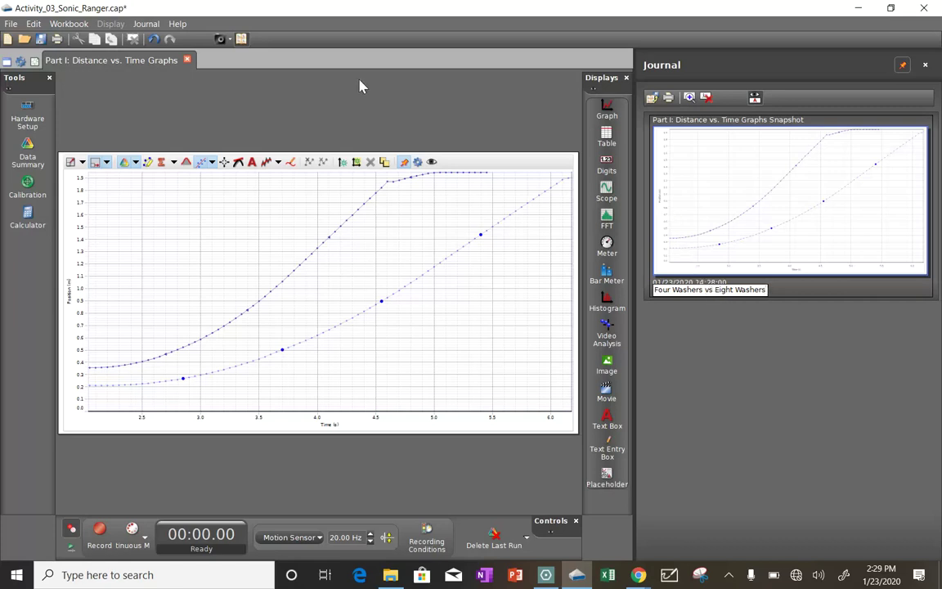
# - Hide the journal and delete both recorded position runs from the graph
pyautogui.click(241, 38)
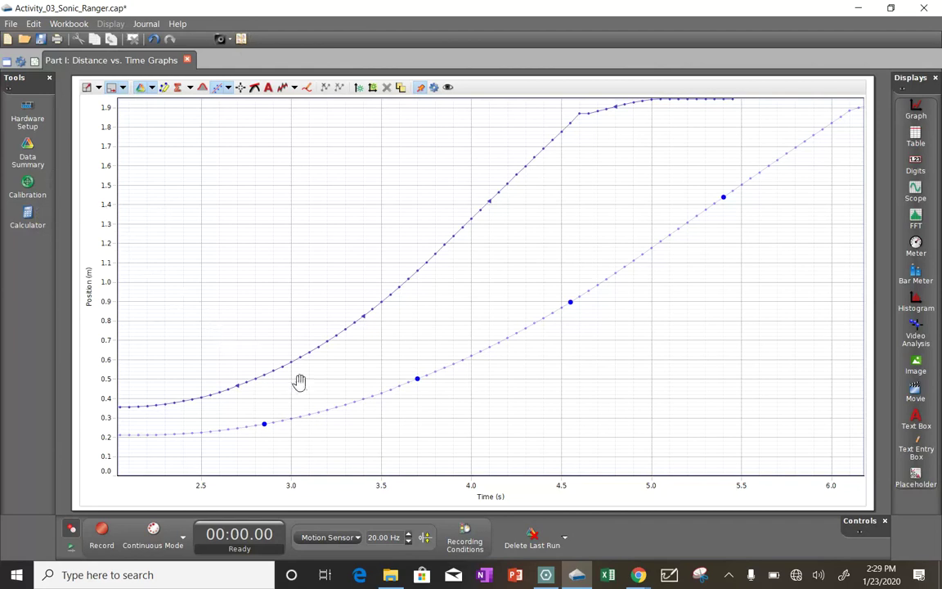
pyautogui.click(562, 543)
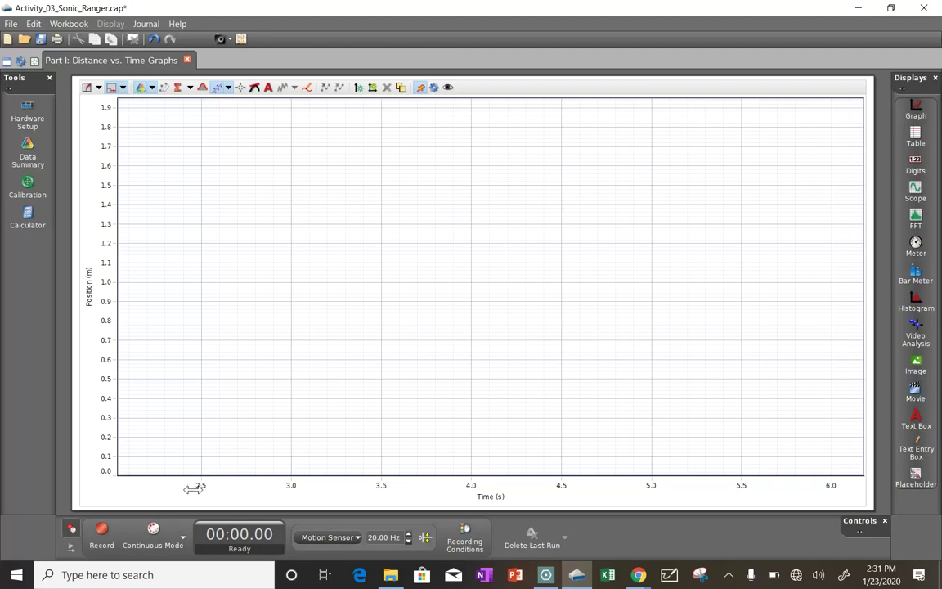
# - Rescale the graph and record a new 5.90 s position run climbing to about 1.77 m
pyautogui.click(87, 88)
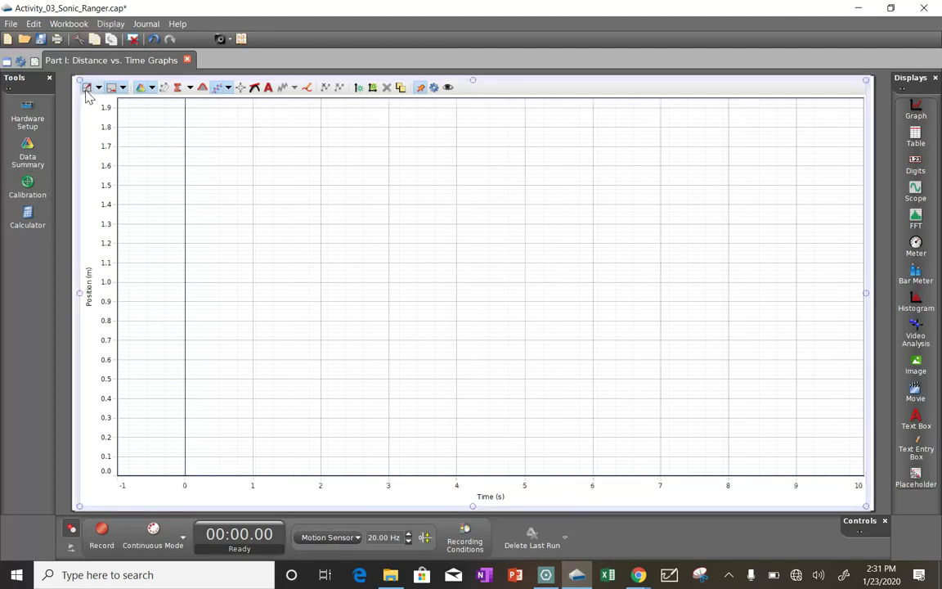
pyautogui.click(73, 443)
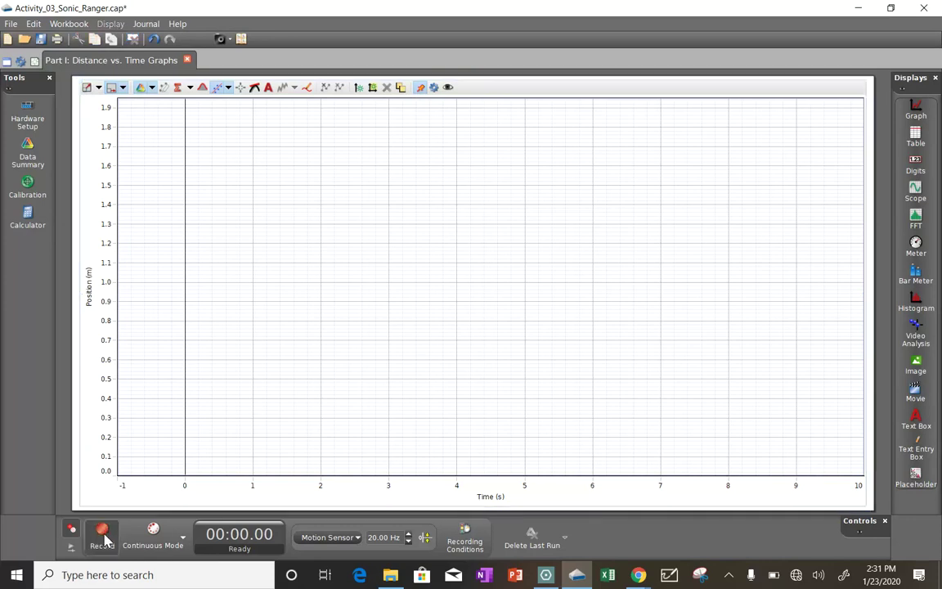
pyautogui.click(104, 538)
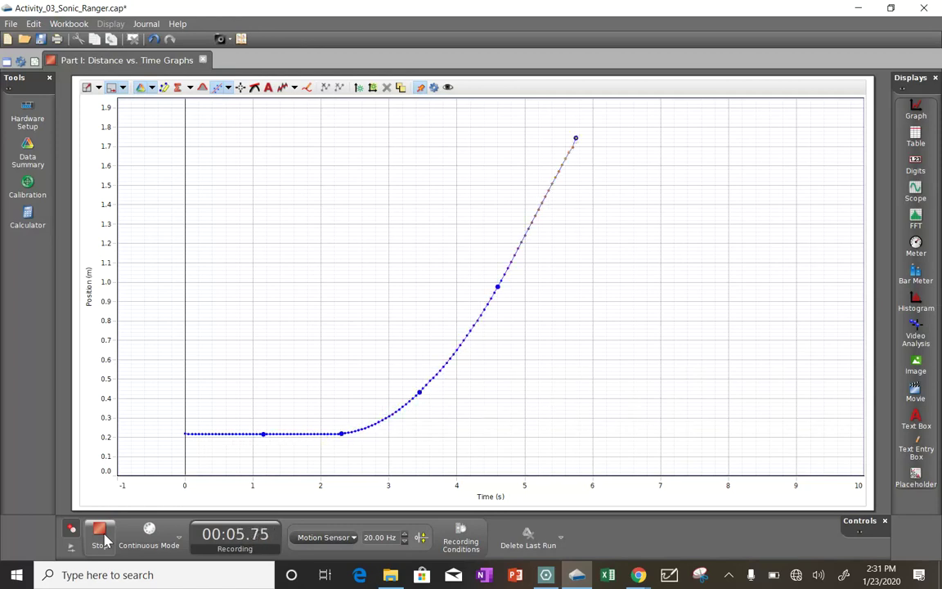
pyautogui.click(100, 533)
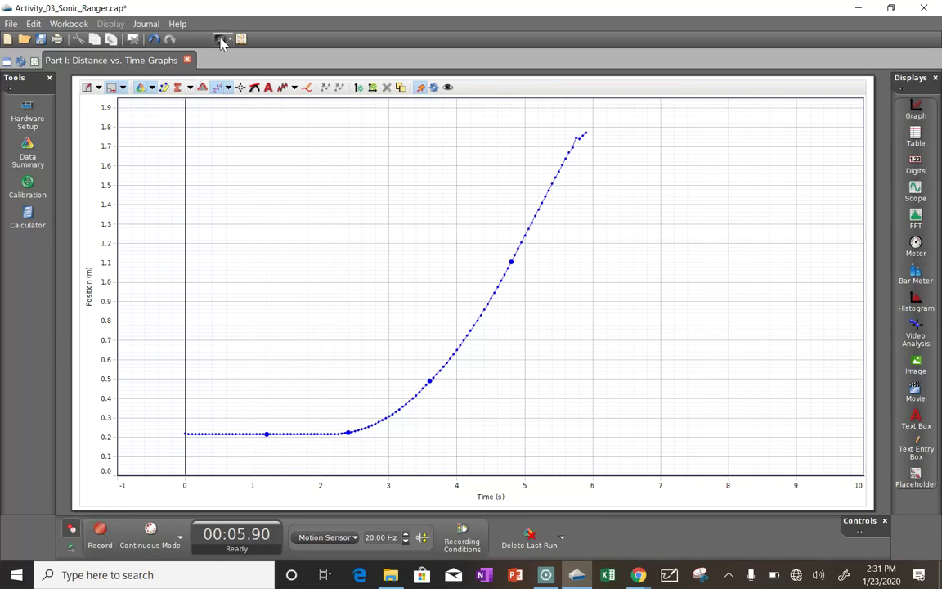
# - Open the Journal and delete the duplicate third snapshot, leaving two snapshots
pyautogui.moveTo(243, 38)
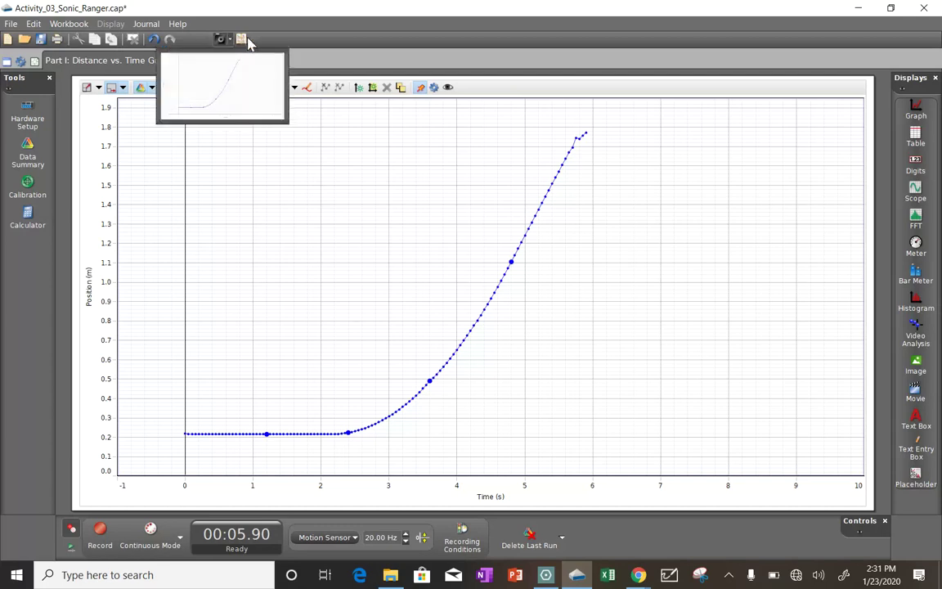
pyautogui.click(244, 39)
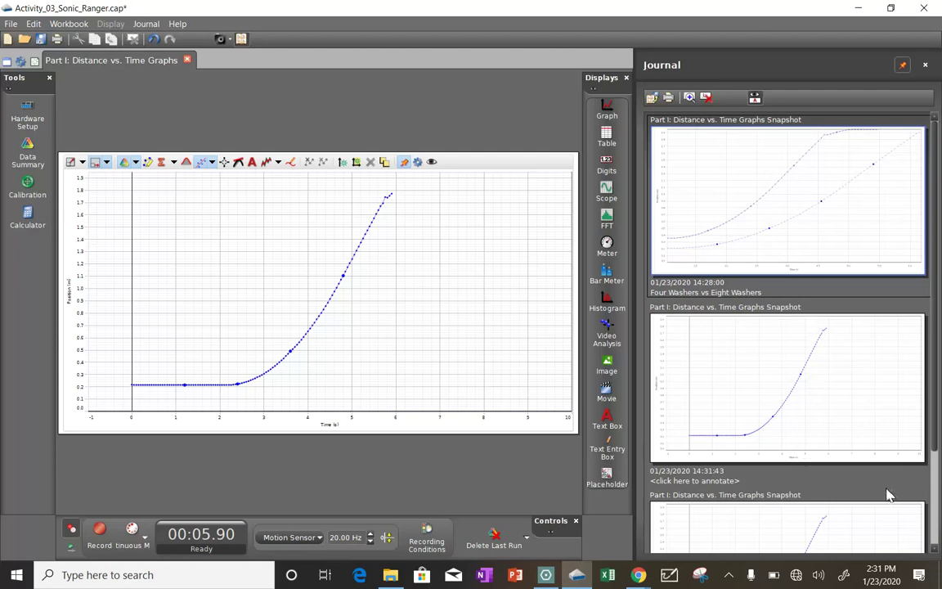
pyautogui.click(937, 513)
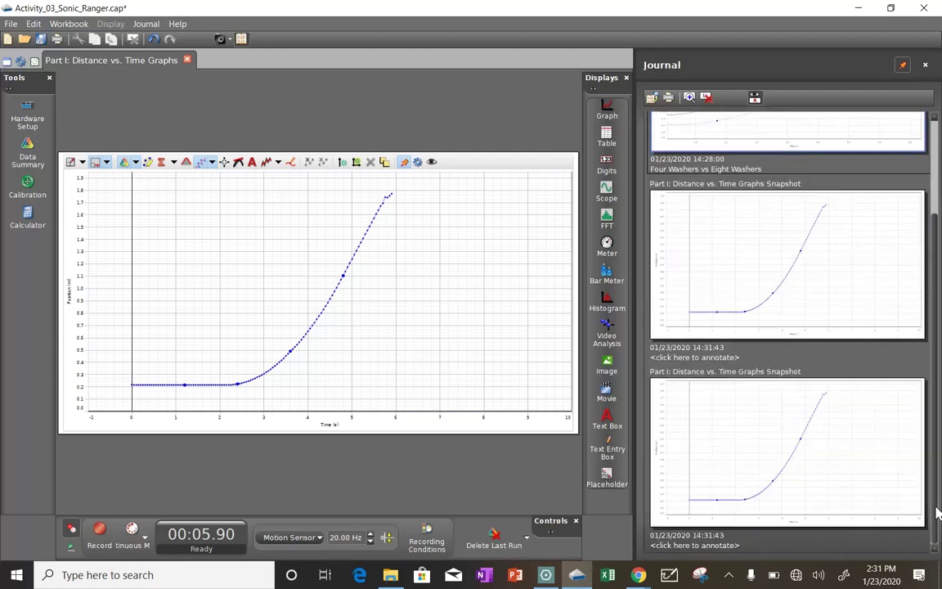
pyautogui.click(826, 464)
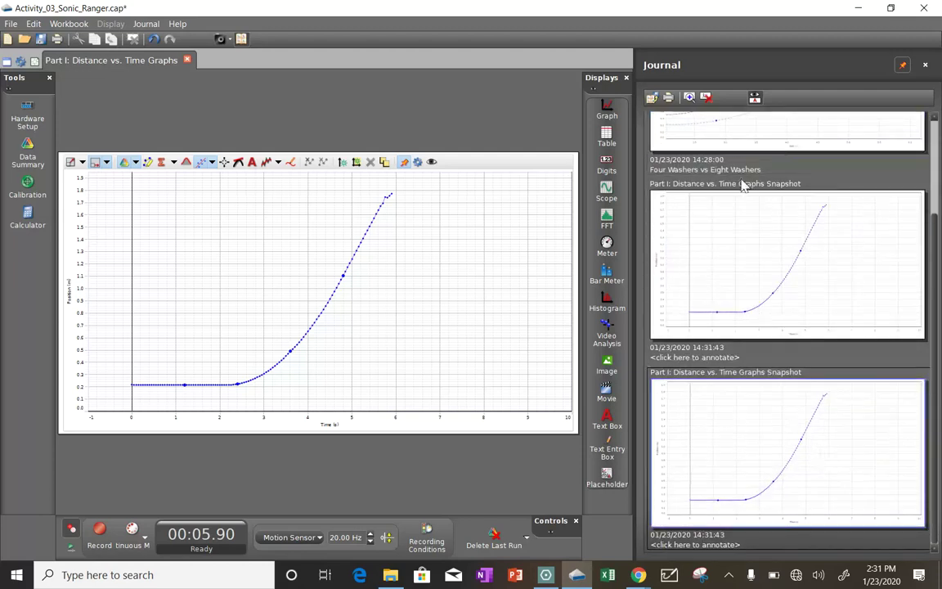
pyautogui.click(708, 98)
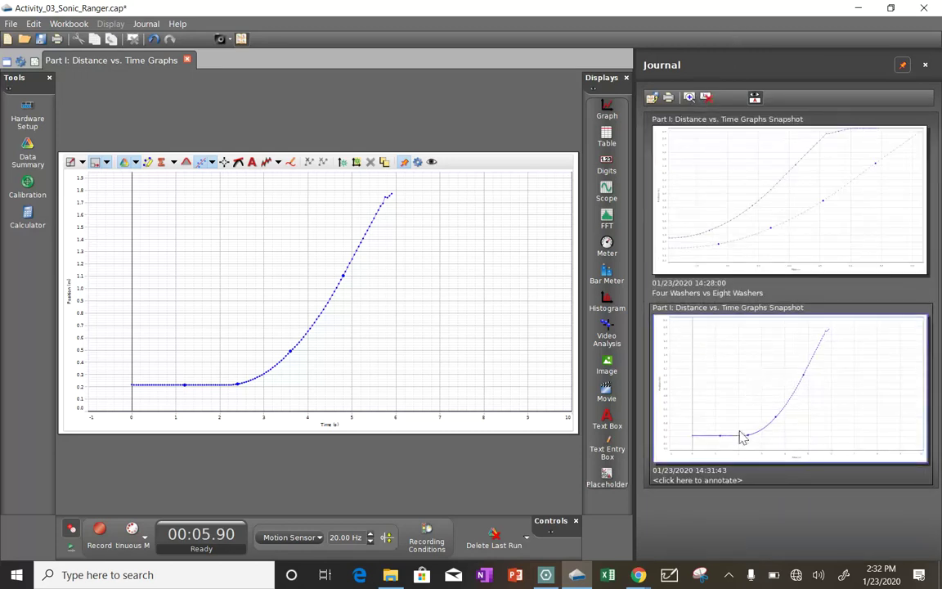
# - Replace the second snapshot's placeholder annotation with the caption 'Kinda maybe'
pyautogui.click(720, 484)
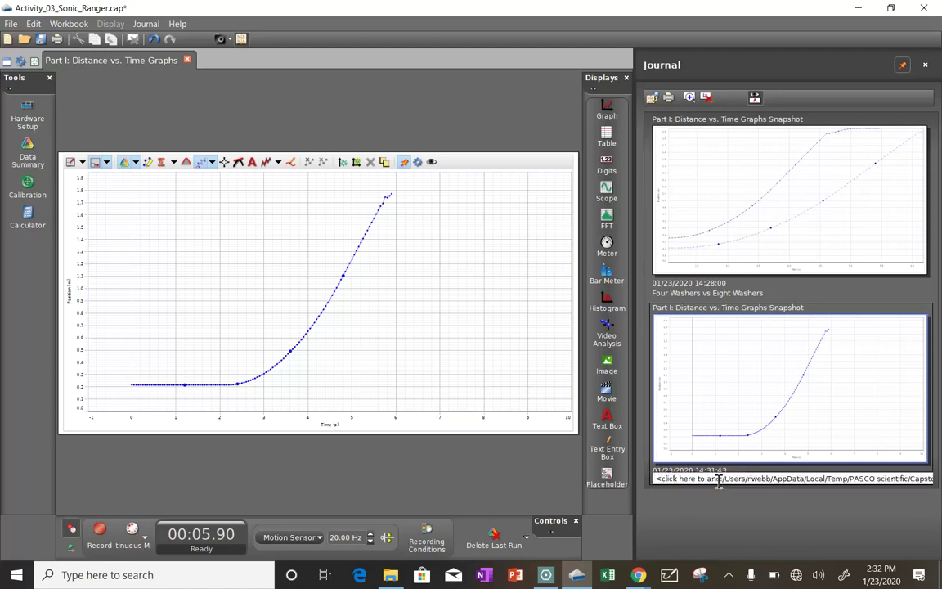
pyautogui.hotkey('ctrl', 'a')
pyautogui.press('BackSpace')
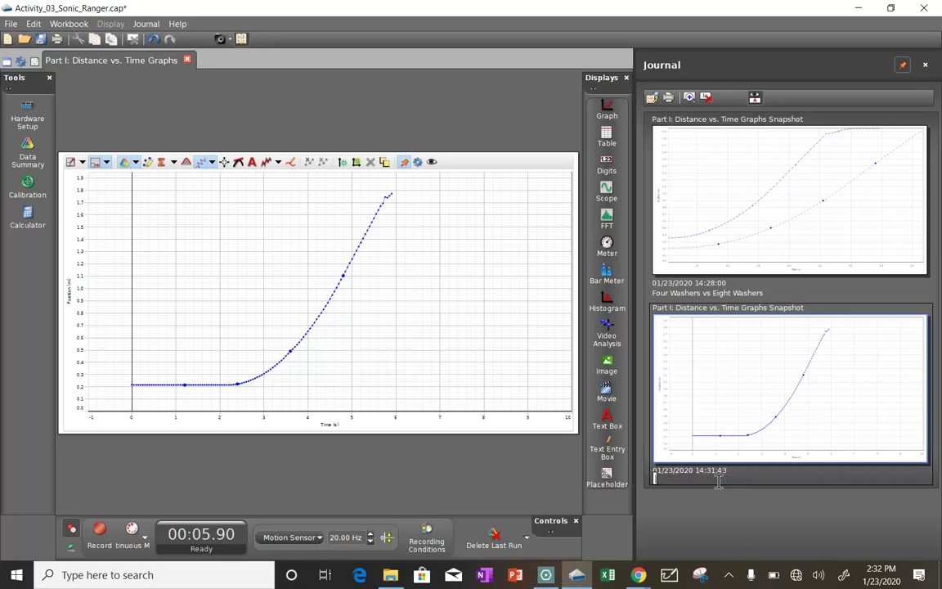
pyautogui.write('Kinda mauybe')
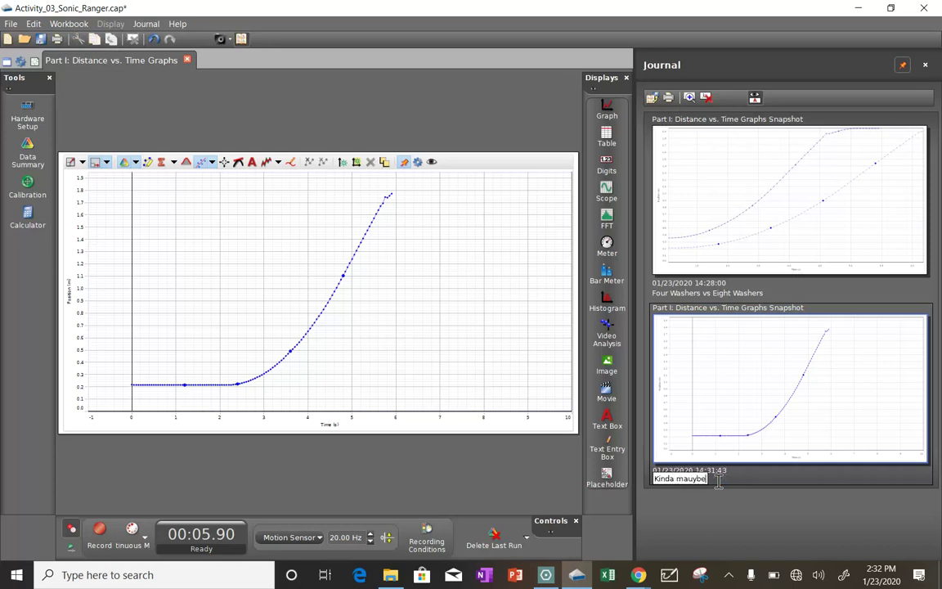
pyautogui.press('BackSpace')
pyautogui.press('BackSpace')
pyautogui.press('BackSpace')
pyautogui.press('BackSpace')
pyautogui.write('ybe')
pyautogui.press('Return')
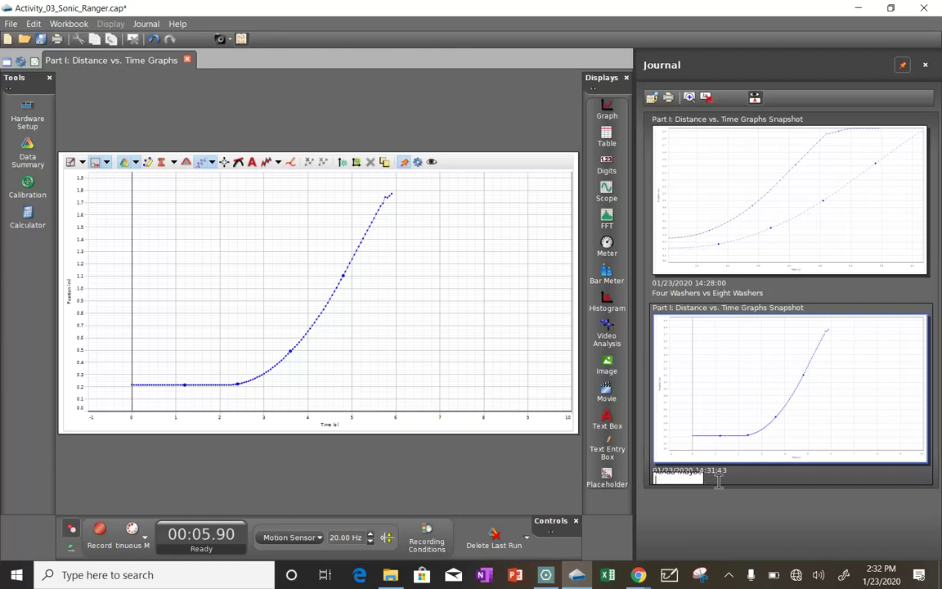
pyautogui.click(13, 24)
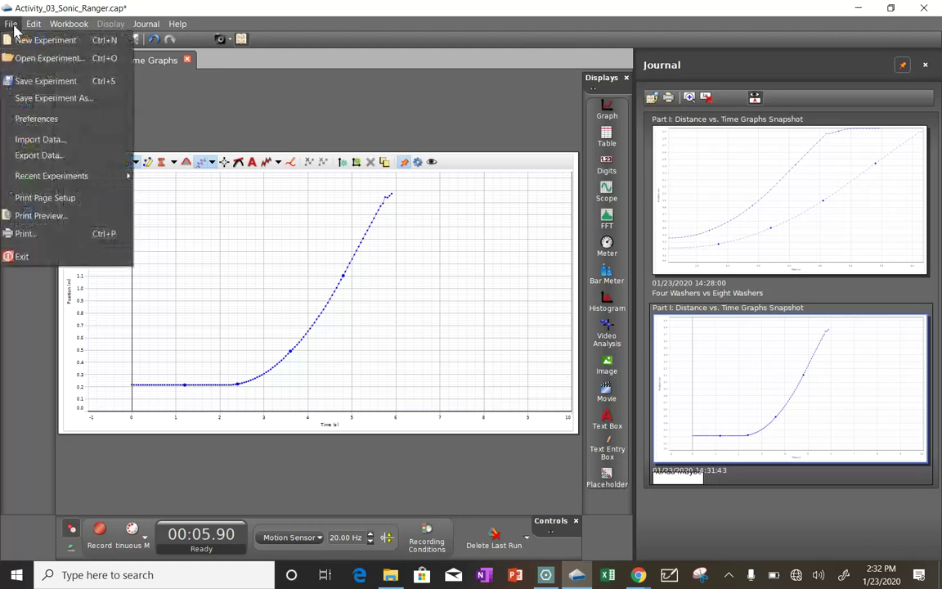
# - Save the experiment to the Desktop as junk.cap
pyautogui.click(49, 97)
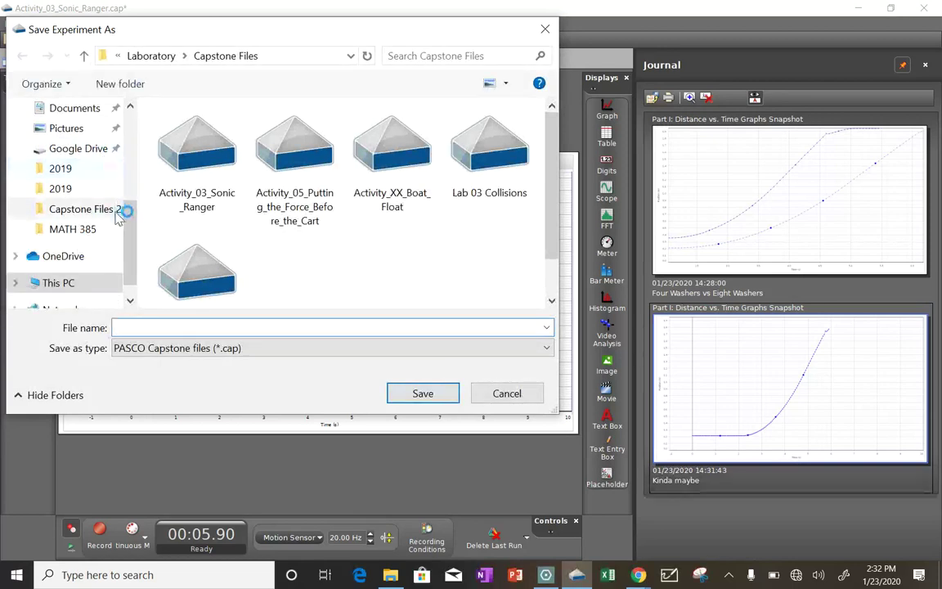
pyautogui.moveTo(130, 219); pyautogui.dragTo(137, 135)
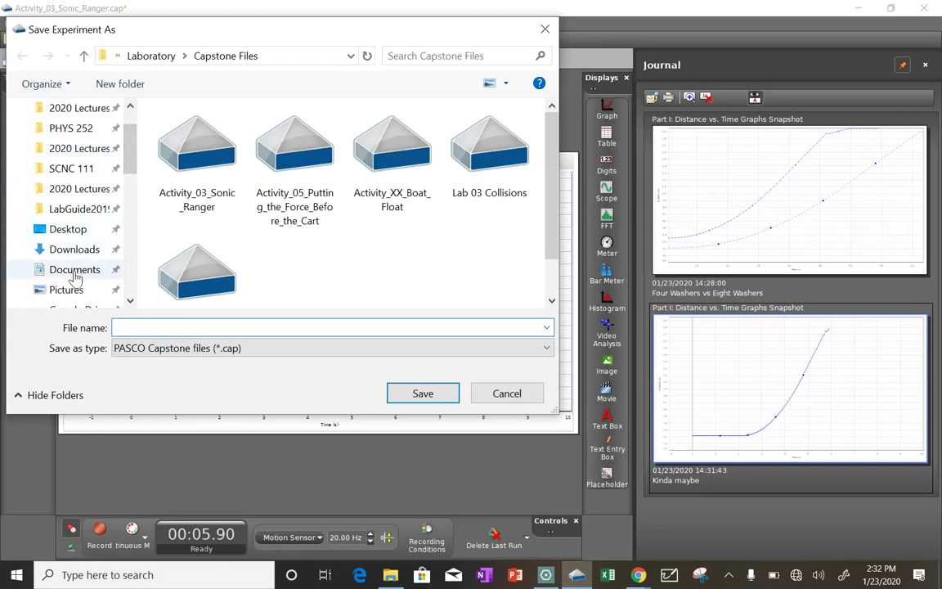
pyautogui.click(69, 233)
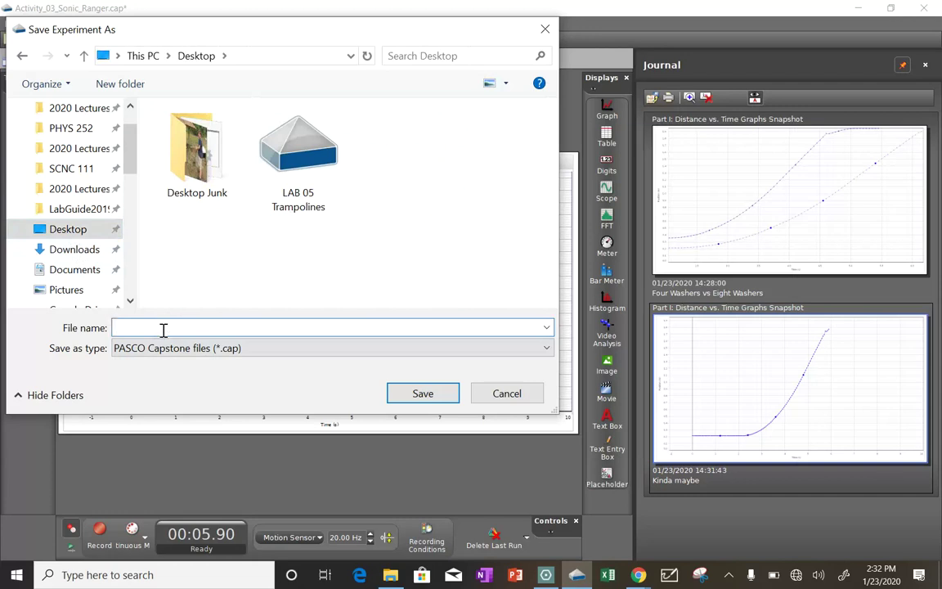
pyautogui.write('junk')
pyautogui.click(420, 393)
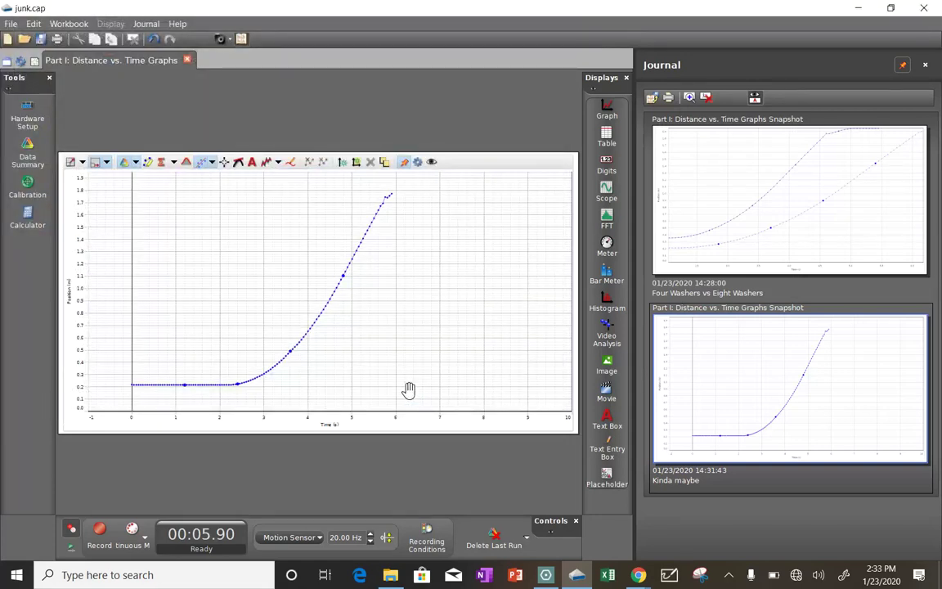
# - Print the journal to Microsoft Print to PDF, naming the output graphsforlab2
pyautogui.click(668, 98)
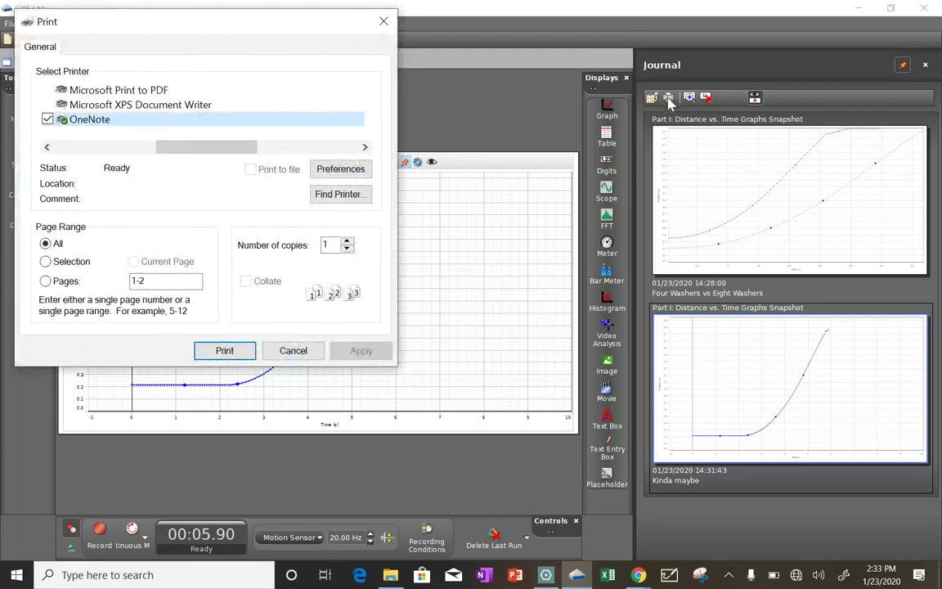
pyautogui.click(118, 89)
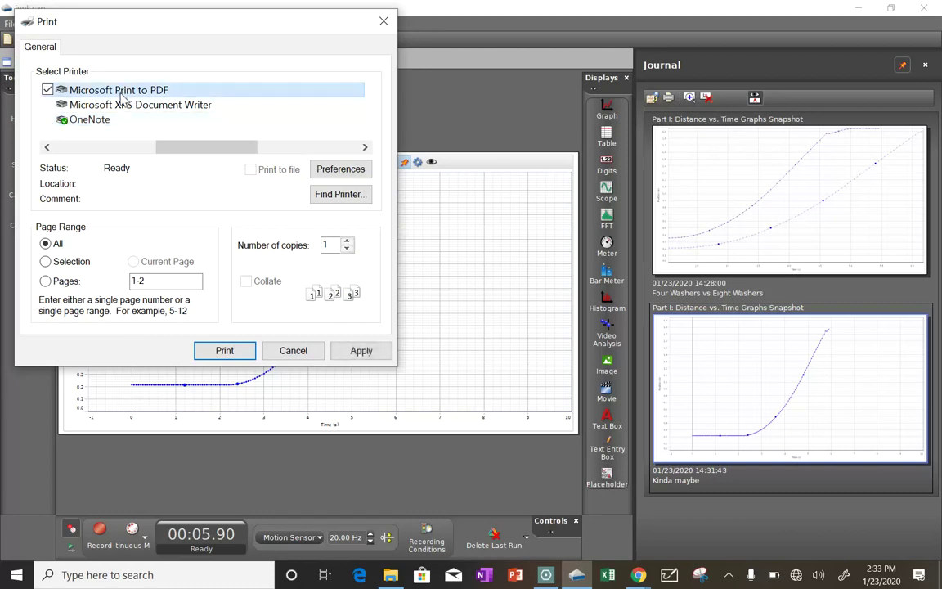
pyautogui.click(229, 357)
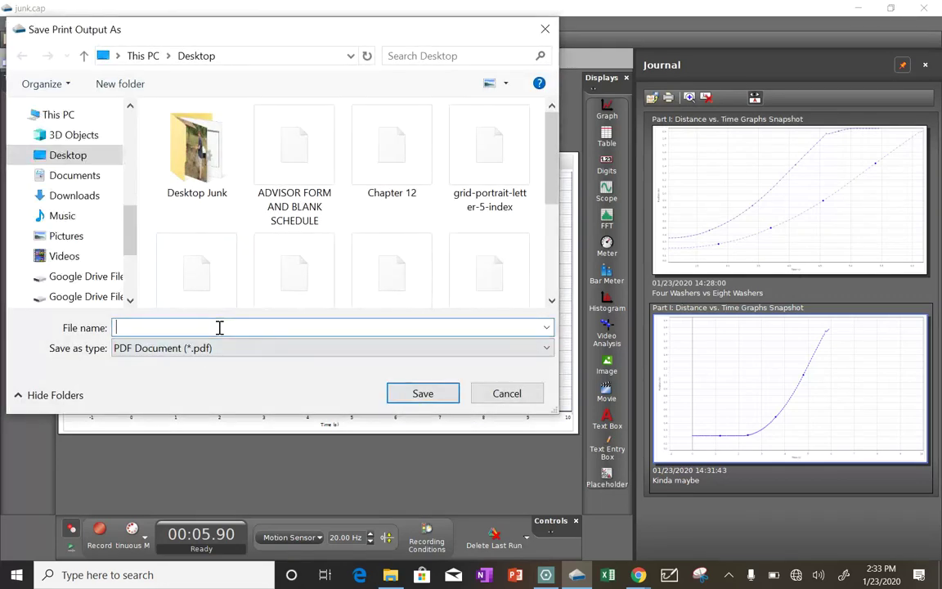
pyautogui.write('graphsforlab2')
# - Confirm saving graphsforlab2 PDF on the Desktop and let the journal print
pyautogui.press('Return')
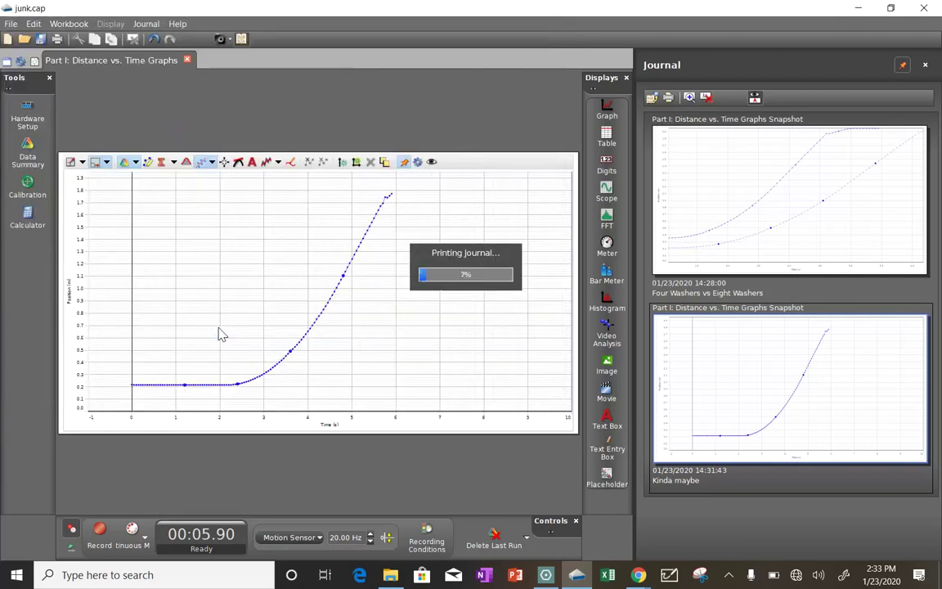